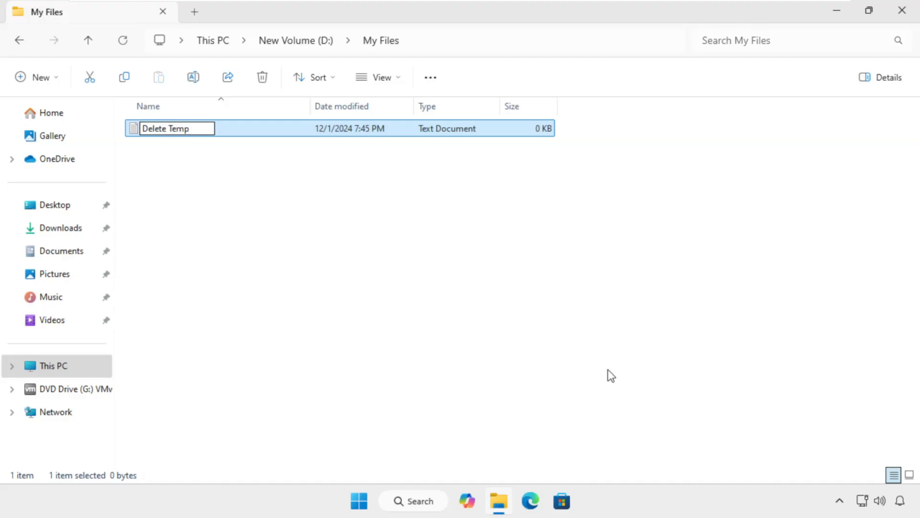
Step: Name the new text document in My Files "Delete Temp Files" and open it for editing in Notepad
{"action": "type", "text": "Files"}
{"action": "key", "text": "Escape"}
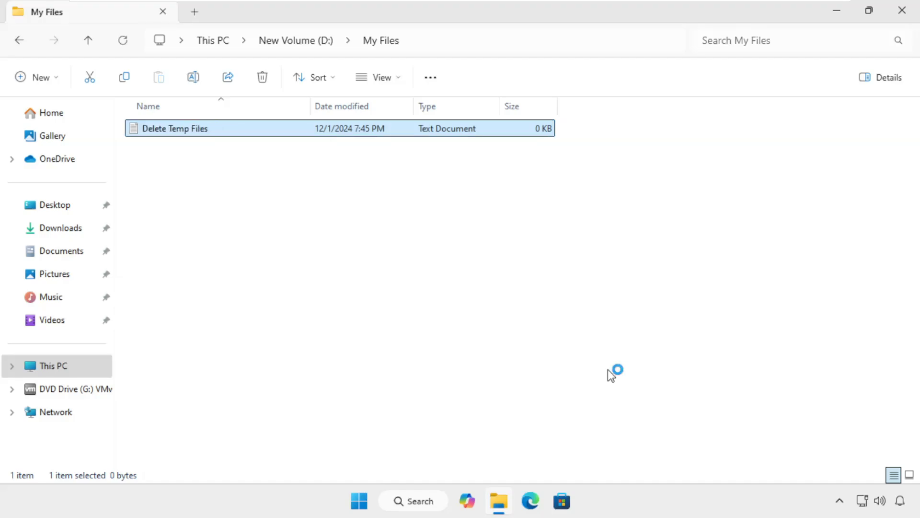
{"action": "key", "text": "Return"}
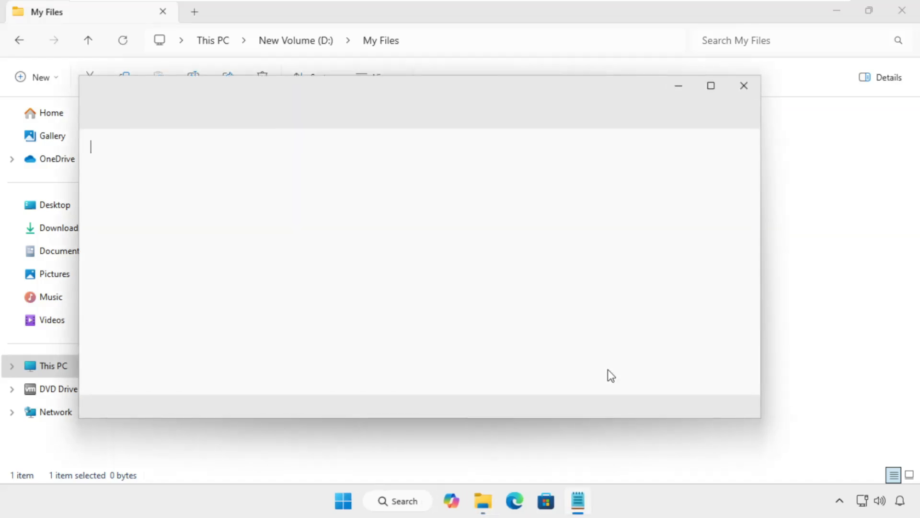
{"action": "left_click", "coordinate": [371, 191]}
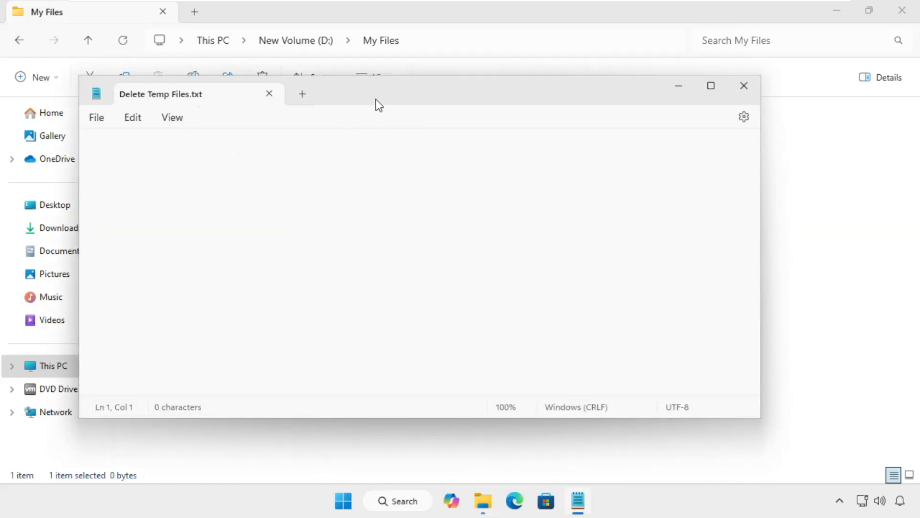
{"action": "left_click_drag", "start_coordinate": [377, 102], "coordinate": [471, 160]}
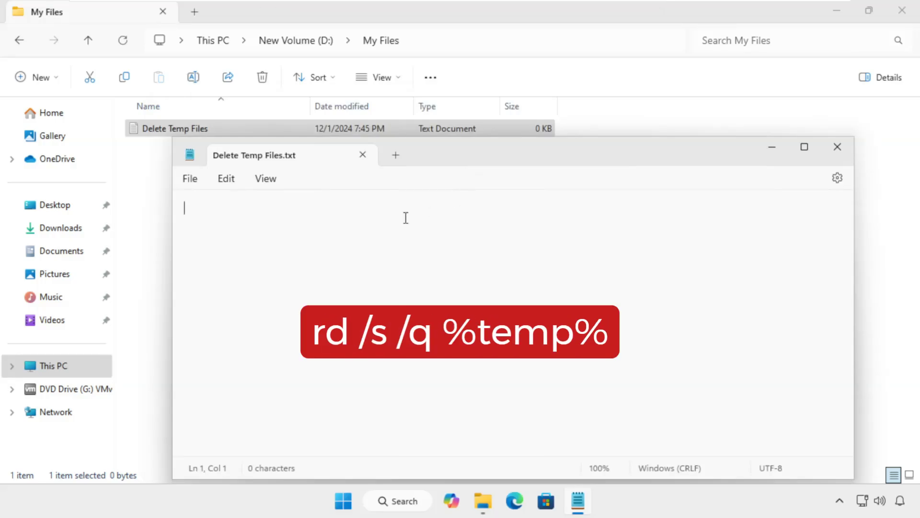
Step: Enter the command "rd /s /q %temp%" as the first line of the script
{"action": "type", "text": "rd"}
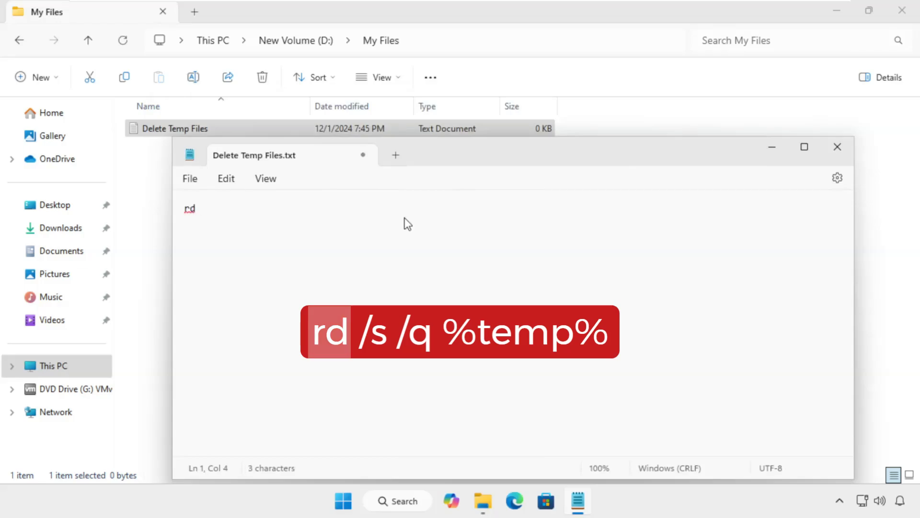
{"action": "type", "text": " /s"}
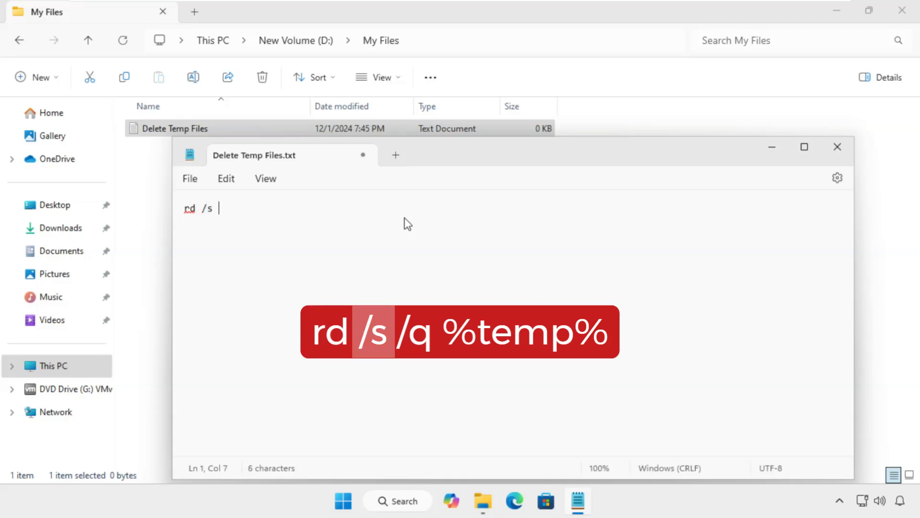
{"action": "type", "text": " /"}
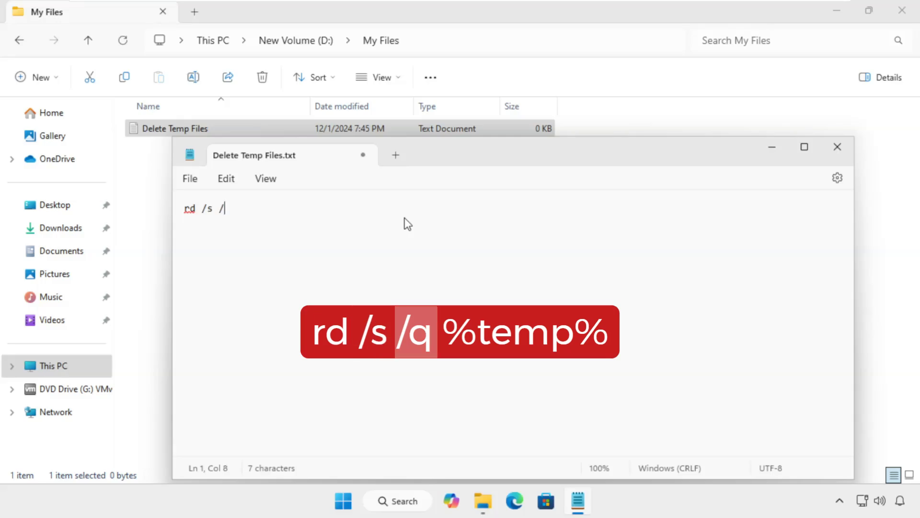
{"action": "type", "text": "q %te"}
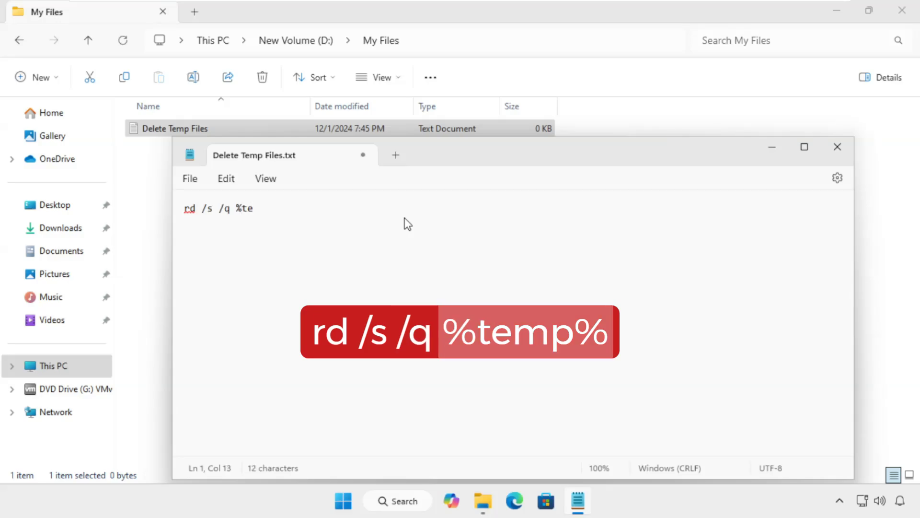
{"action": "type", "text": "mp%"}
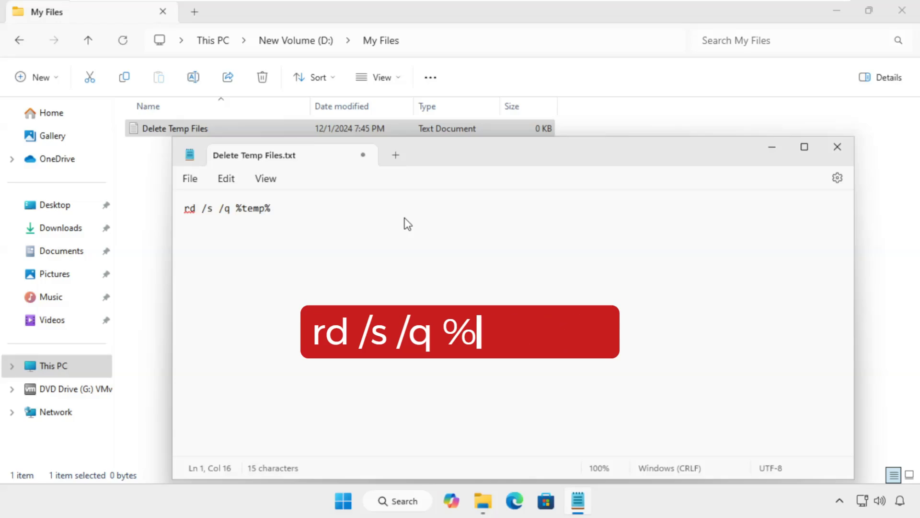
{"action": "key", "text": "Return"}
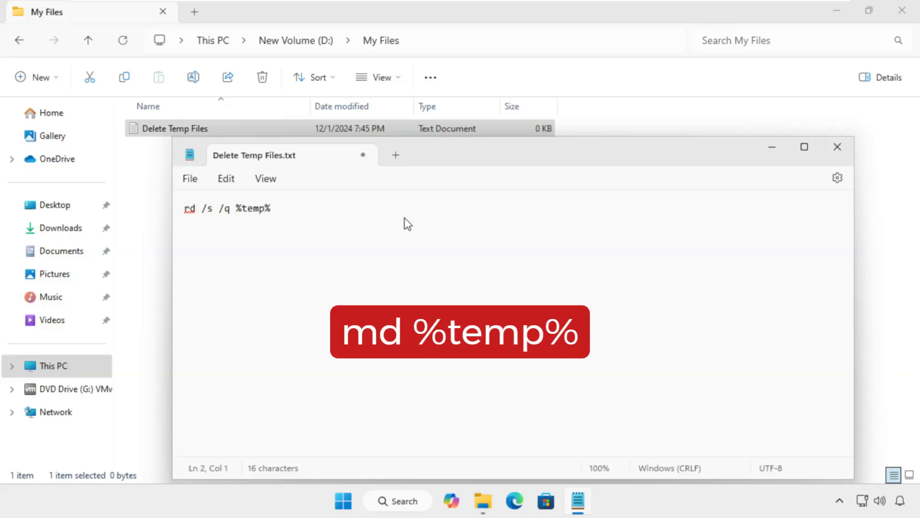
Step: Add the command "md %temp%" as the second line of the script
{"action": "type", "text": "md"}
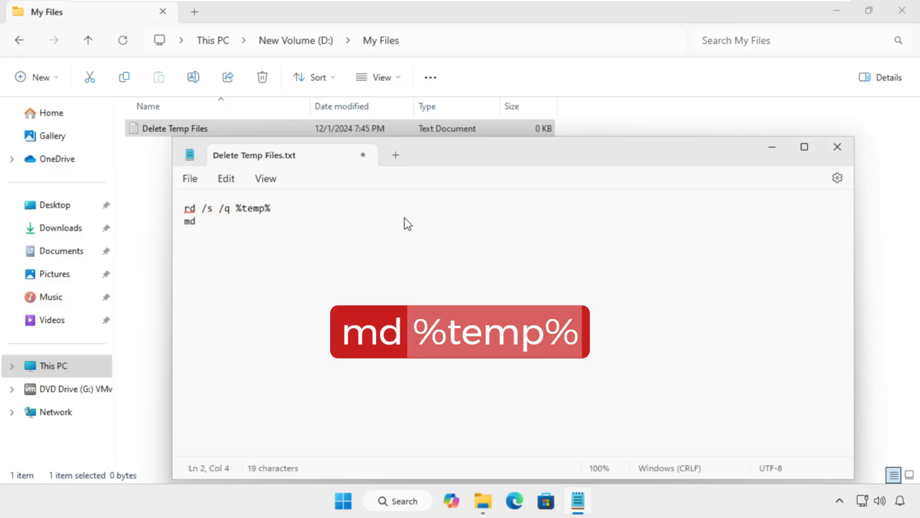
{"action": "type", "text": "%temp"}
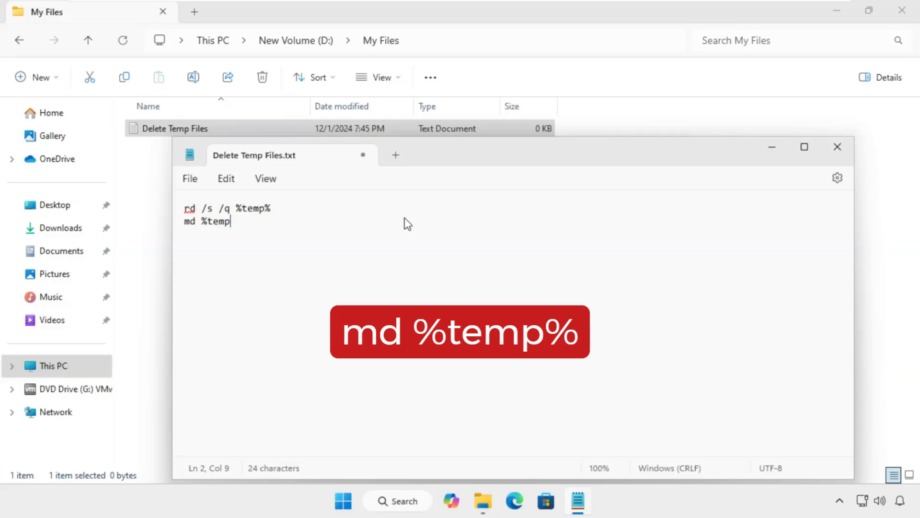
{"action": "type", "text": "%"}
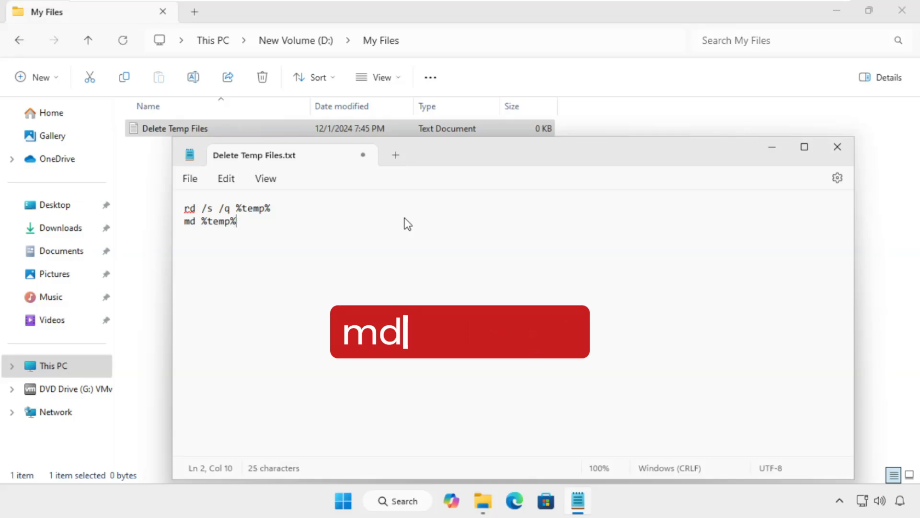
{"action": "key", "text": "Return"}
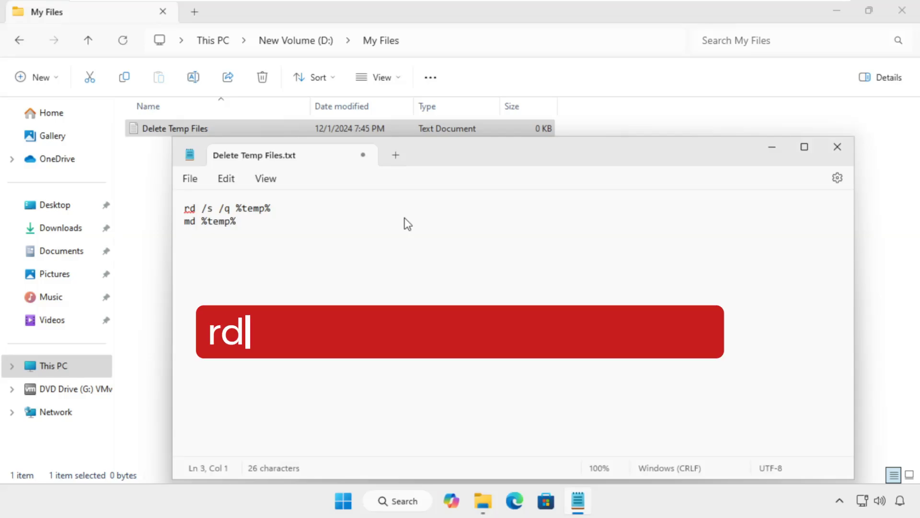
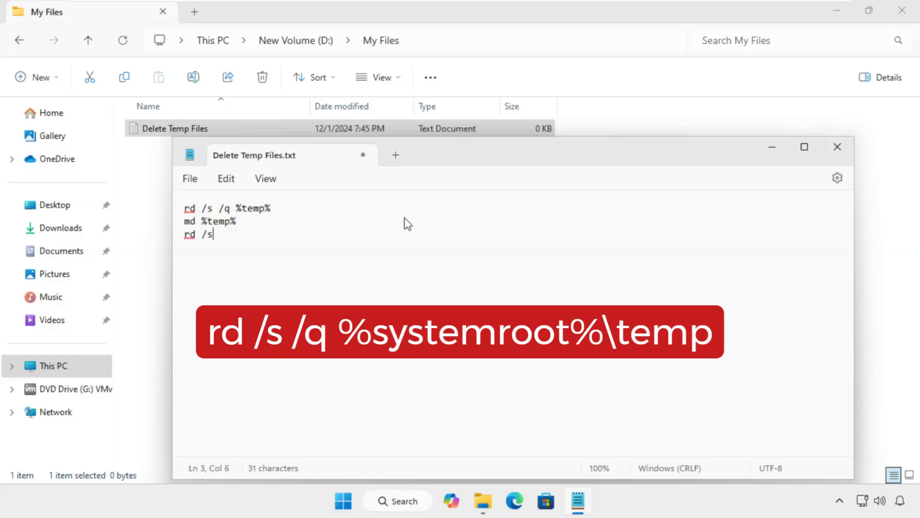
Step: Add the command "rd /s /q %systemroot%\temp" as the third line of the script
{"action": "type", "text": "/q"}
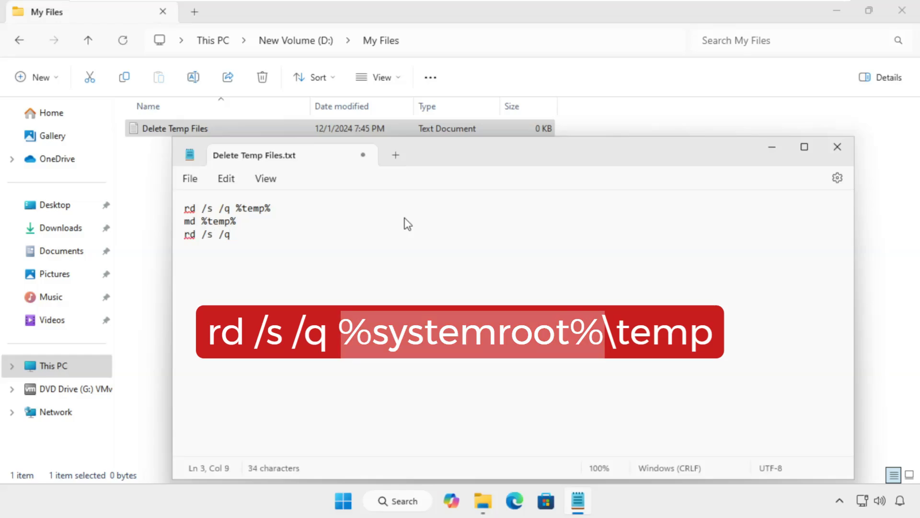
{"action": "type", "text": " %systemroot"}
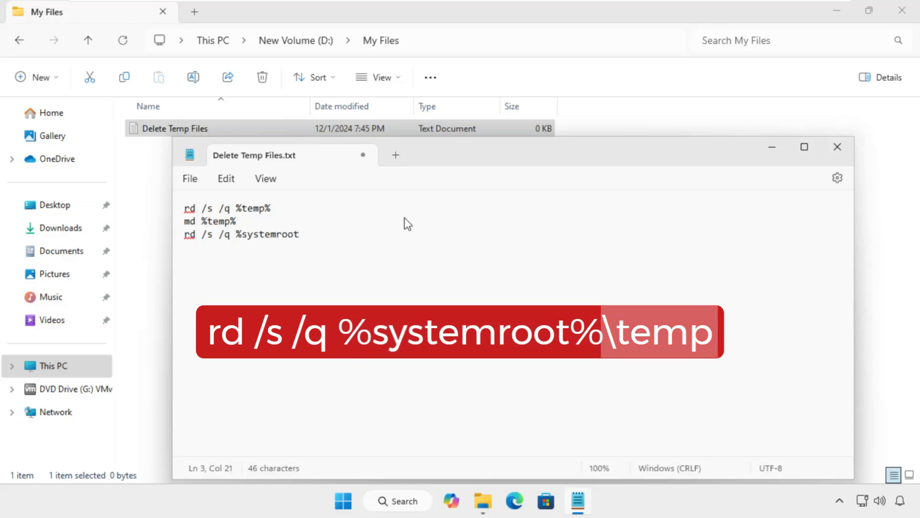
{"action": "type", "text": "%\\"}
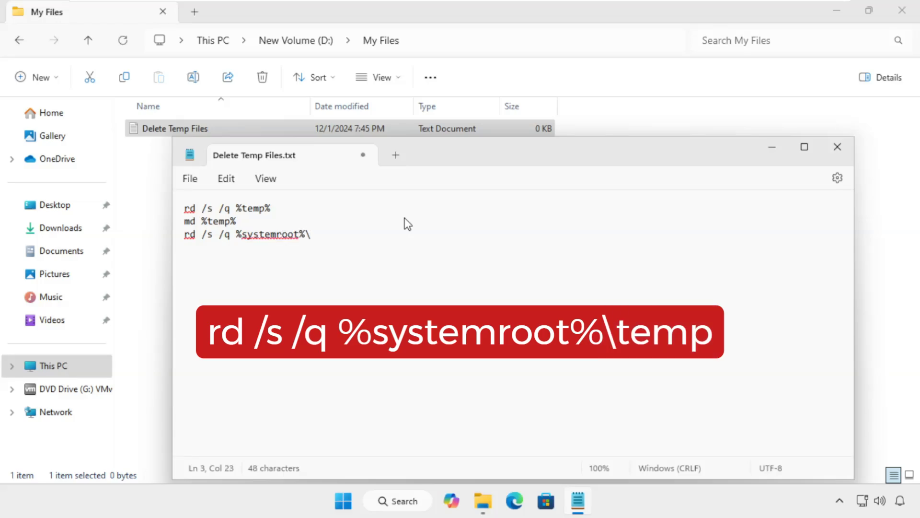
{"action": "type", "text": "tem"}
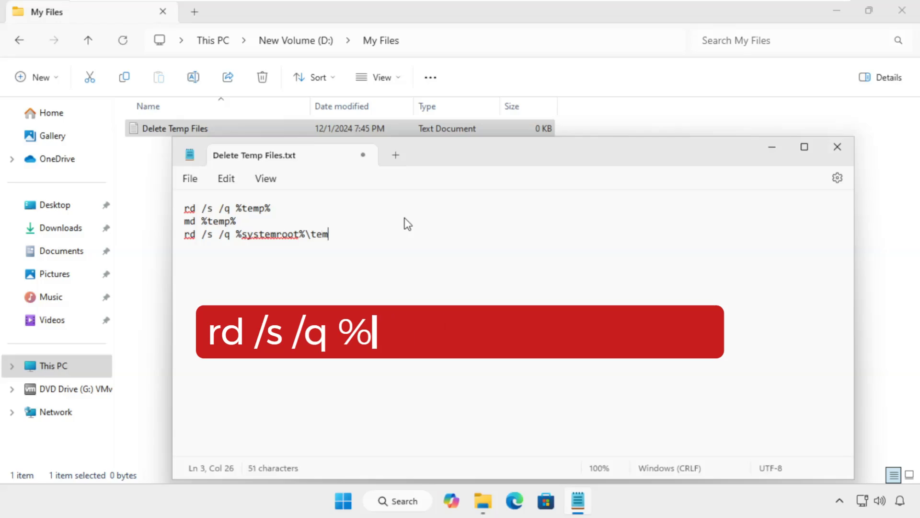
{"action": "type", "text": "p"}
{"action": "key", "text": "Return"}
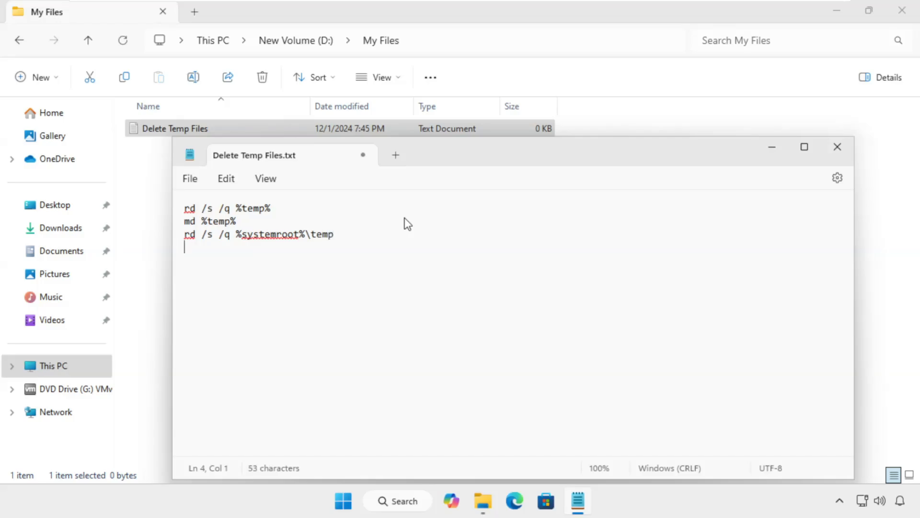
Step: Add the command "md %systemroot%\temp" as the fourth line of the script
{"action": "type", "text": "md "}
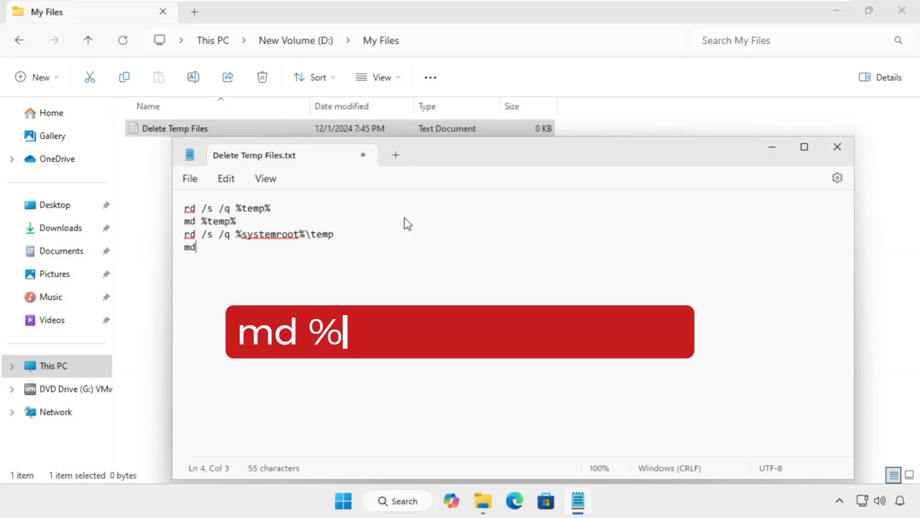
{"action": "type", "text": "%"}
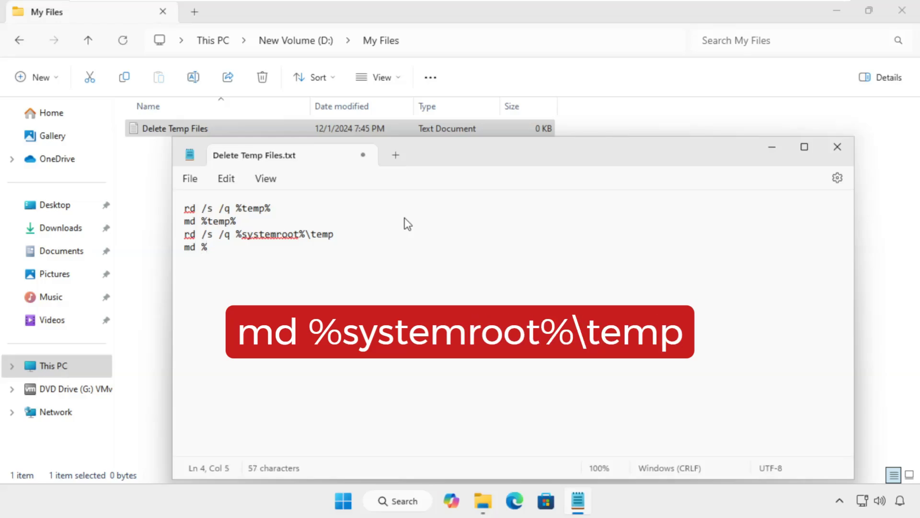
{"action": "type", "text": "systemroot%\\"}
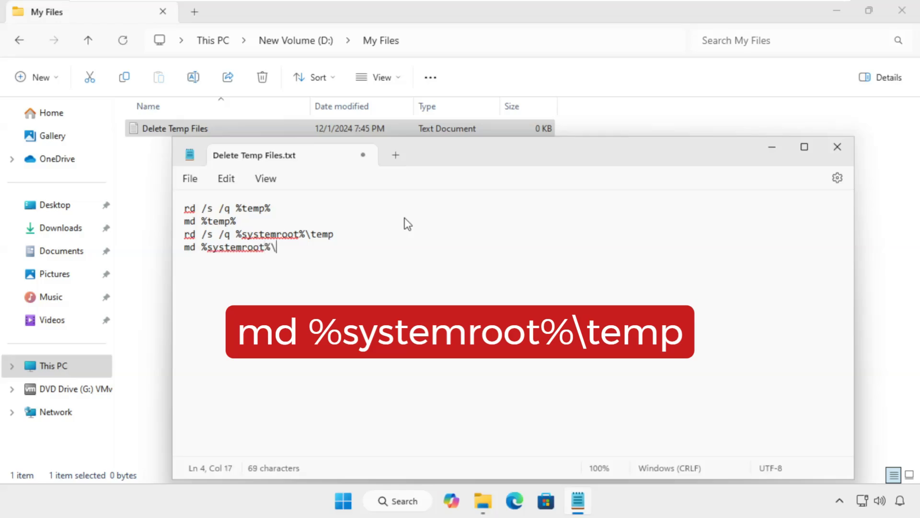
{"action": "type", "text": "temp"}
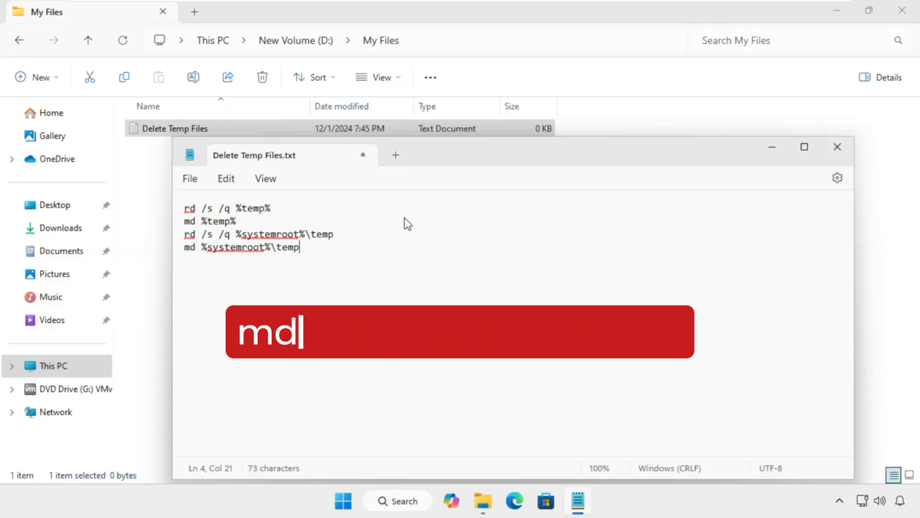
Step: Save the script in My Files as "Delete Temp Files.bat" with the All files type, and close its editor window
{"action": "left_click", "coordinate": [191, 178]}
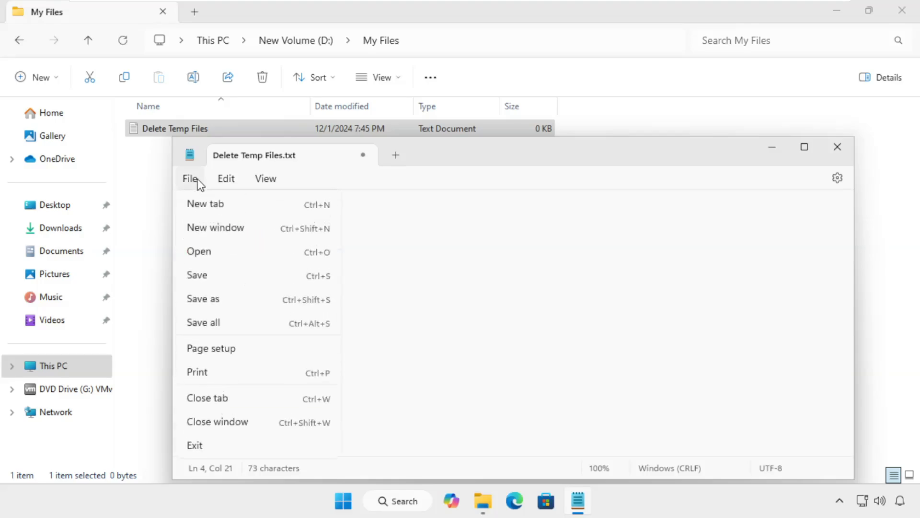
{"action": "left_click", "coordinate": [236, 298]}
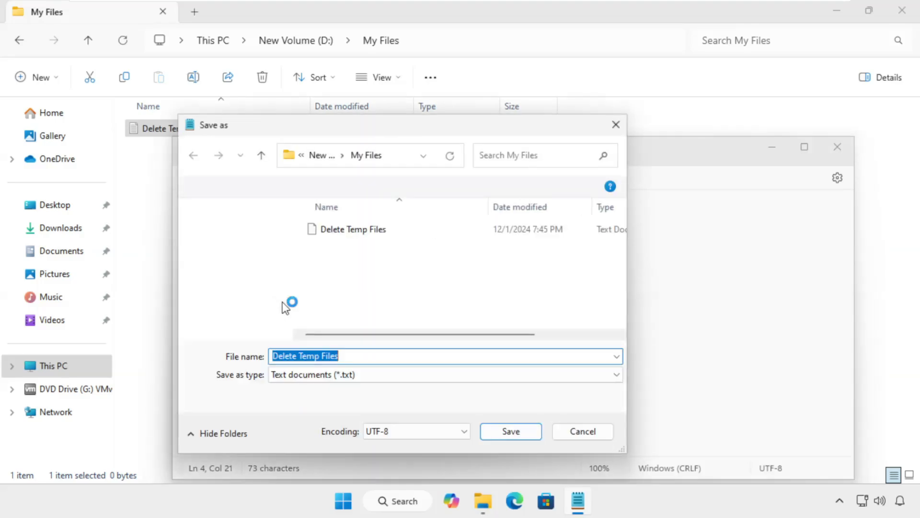
{"action": "left_click", "coordinate": [615, 375]}
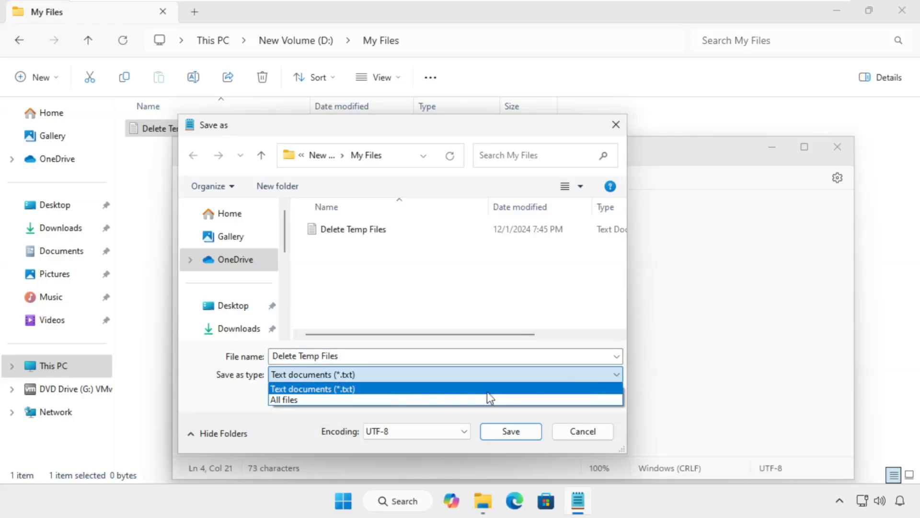
{"action": "left_click", "coordinate": [314, 400]}
{"action": "left_click", "coordinate": [355, 358]}
{"action": "left_click", "coordinate": [354, 357]}
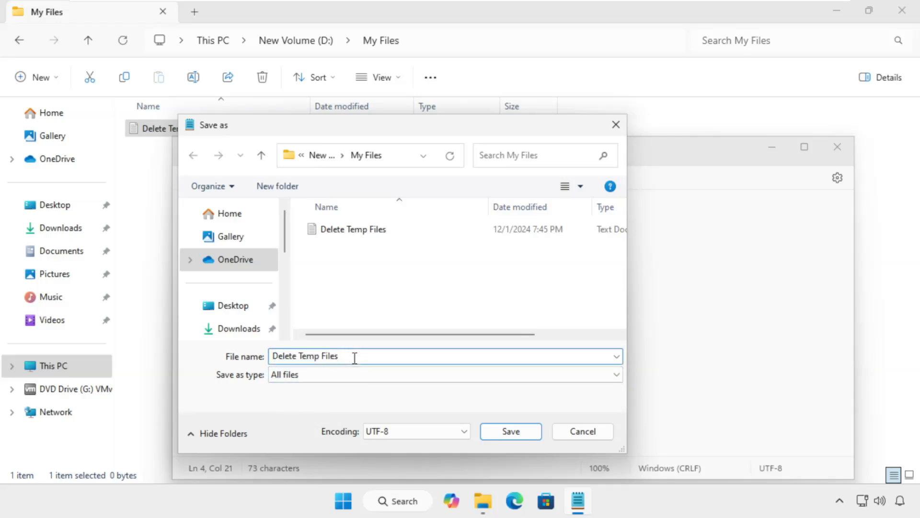
{"action": "type", "text": ".bat"}
{"action": "left_click", "coordinate": [510, 433]}
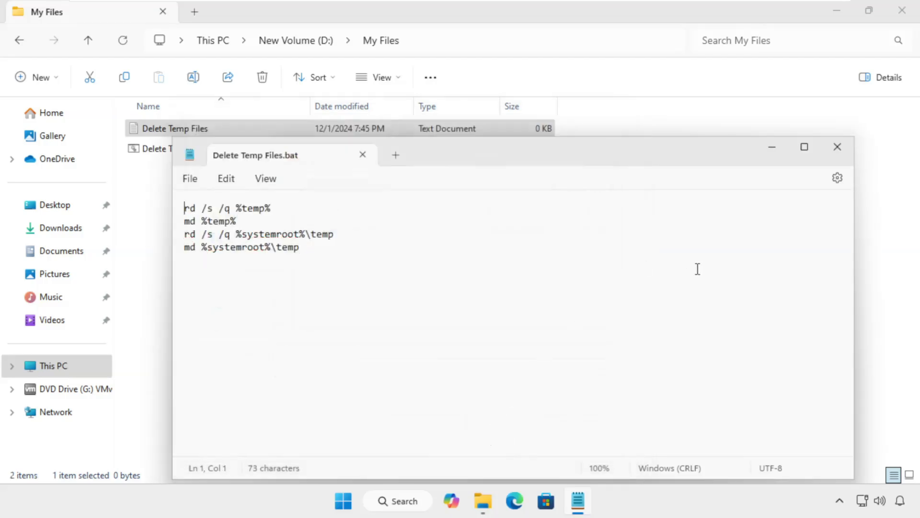
{"action": "left_click", "coordinate": [838, 150]}
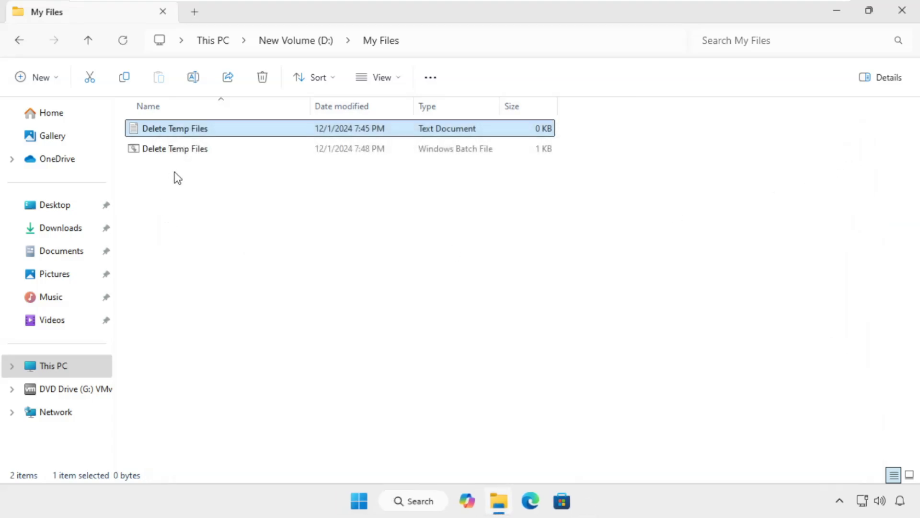
{"action": "left_click", "coordinate": [182, 152]}
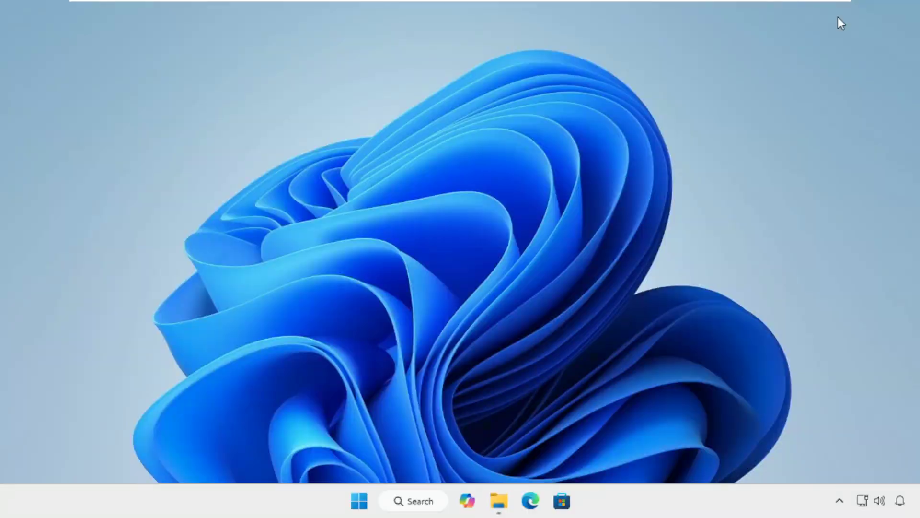
Step: Search Windows for "task" and run Task Scheduler as administrator
{"action": "left_click", "coordinate": [417, 500]}
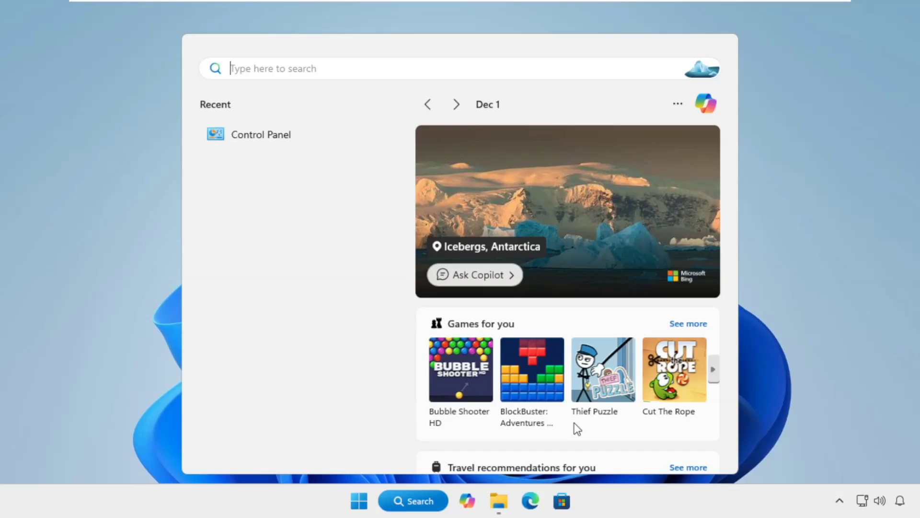
{"action": "type", "text": "task"}
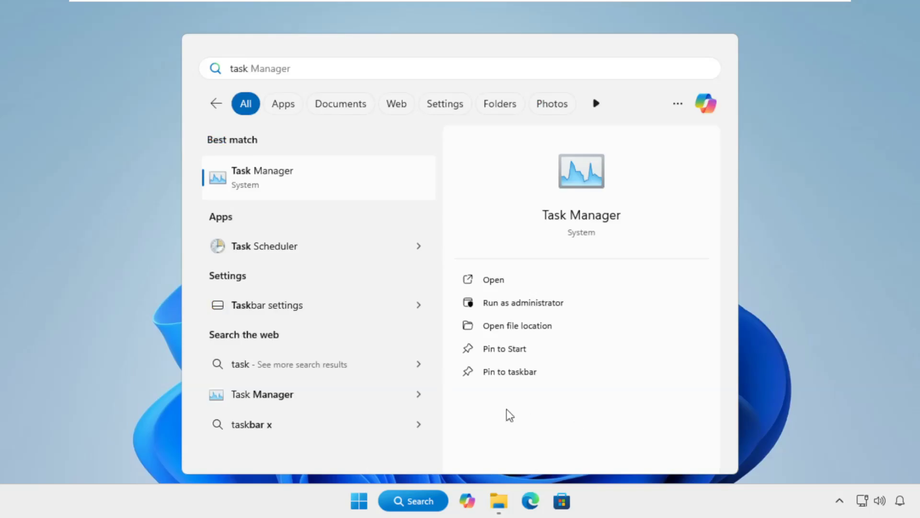
{"action": "right_click", "coordinate": [309, 245]}
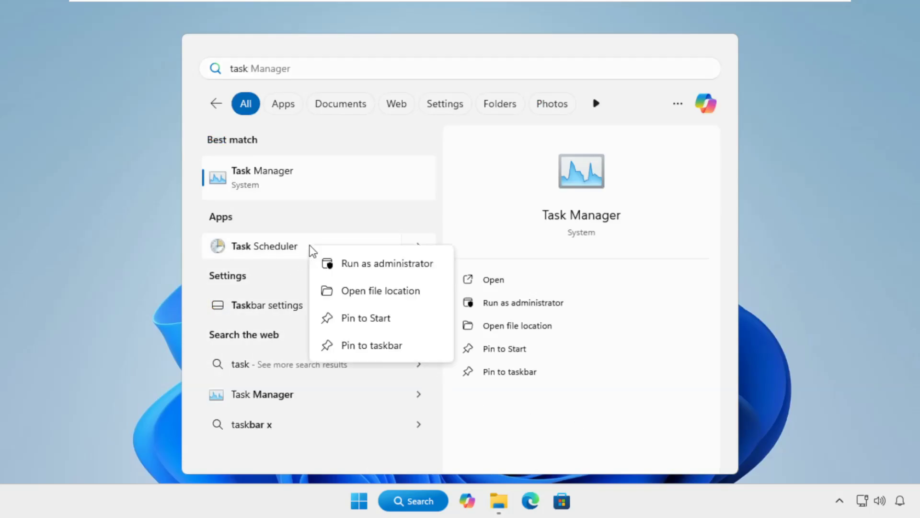
{"action": "left_click", "coordinate": [358, 265]}
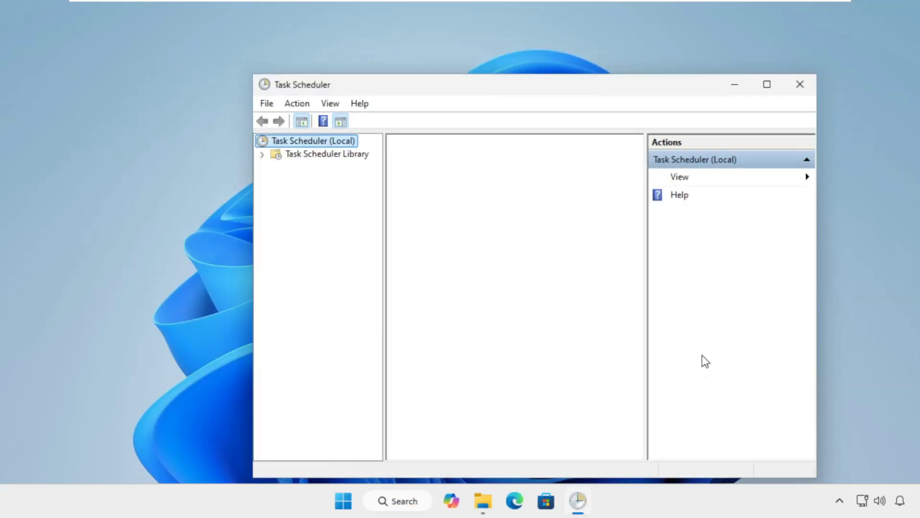
Step: Maximize Task Scheduler and start a new basic task named "Delete Temp Files"
{"action": "left_click", "coordinate": [767, 84]}
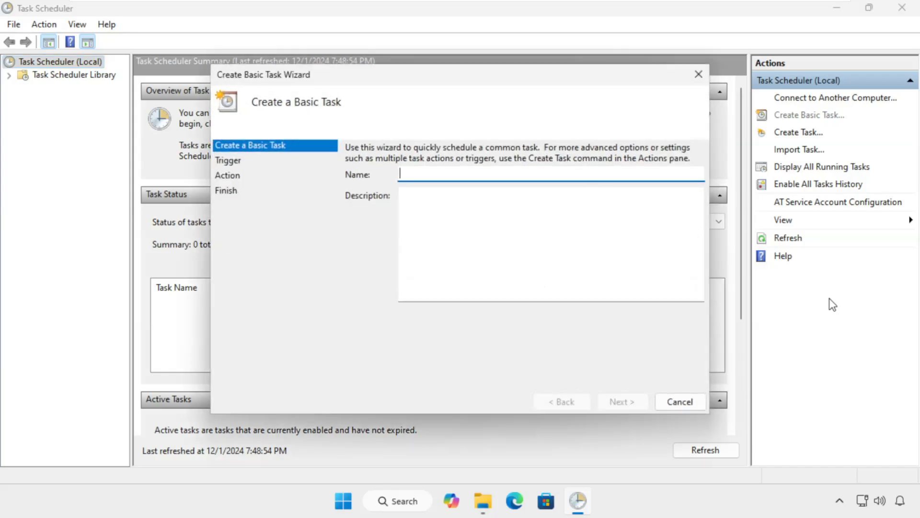
{"action": "type", "text": "Delet"}
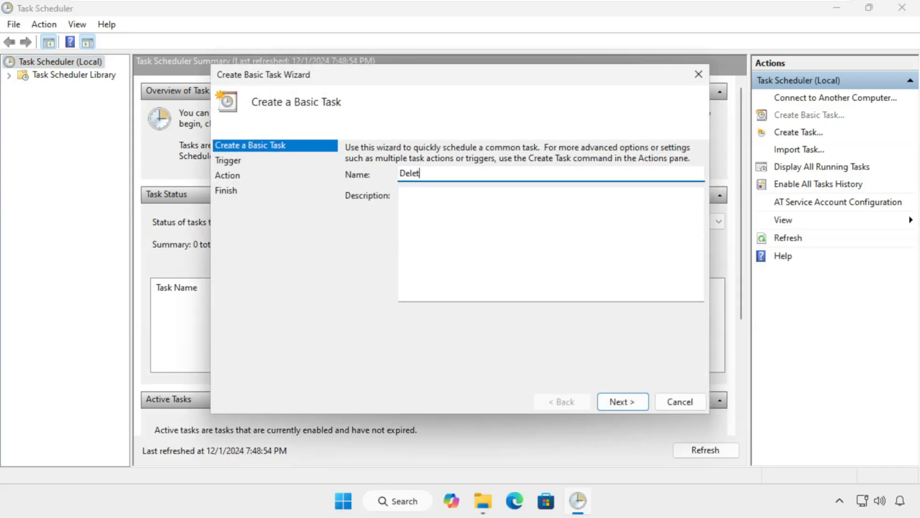
{"action": "type", "text": "e Temp Files"}
{"action": "left_click", "coordinate": [621, 402]}
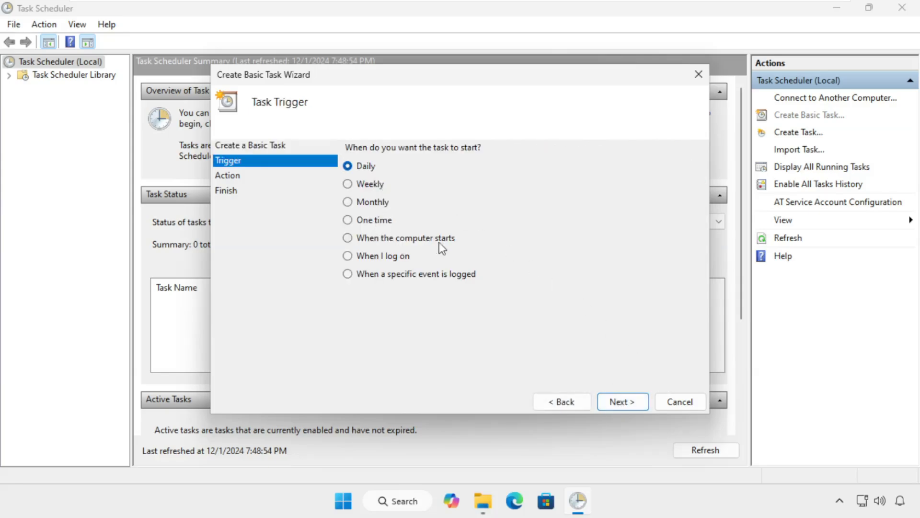
Step: Set the basic task to trigger when the computer starts, with starting a program as its action
{"action": "left_click", "coordinate": [347, 238]}
{"action": "left_click", "coordinate": [619, 402]}
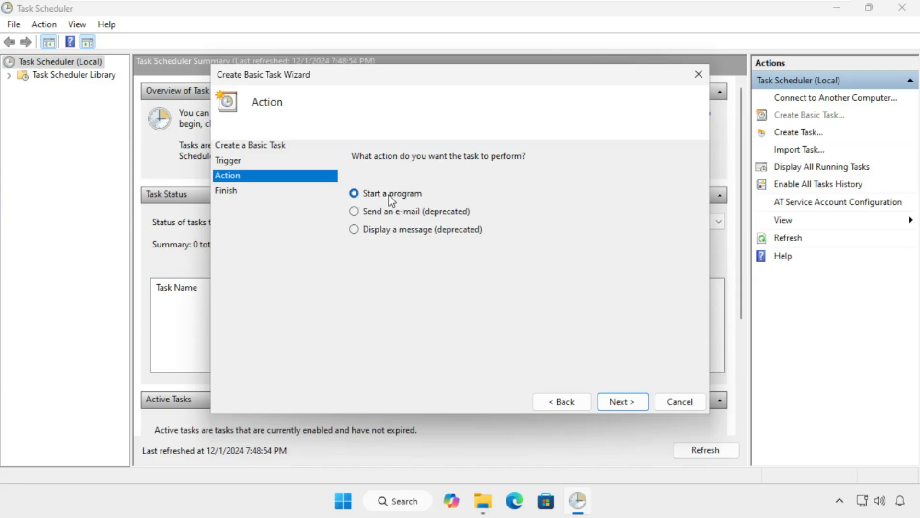
{"action": "left_click", "coordinate": [625, 401]}
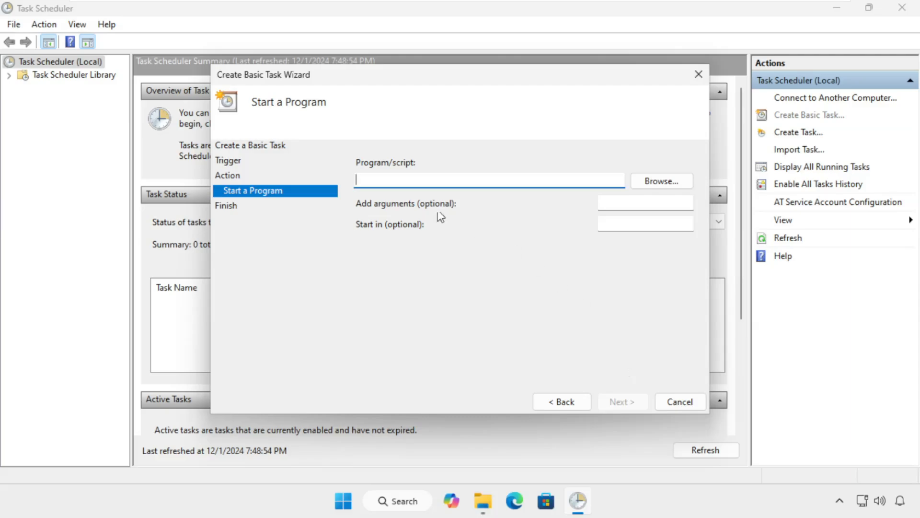
Step: Select "Delete Temp Files.bat" from My Files on the D: drive as the program to run, and finish creating the task
{"action": "left_click", "coordinate": [669, 185]}
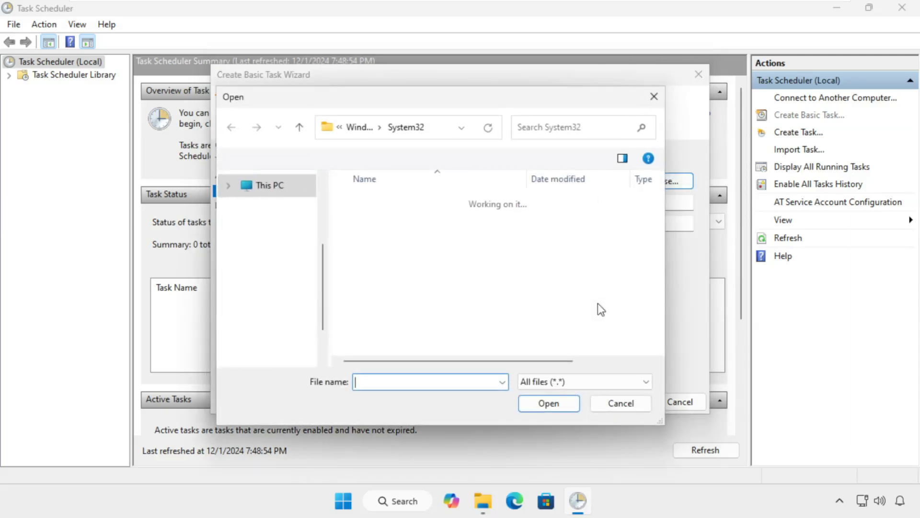
{"action": "left_click", "coordinate": [281, 324]}
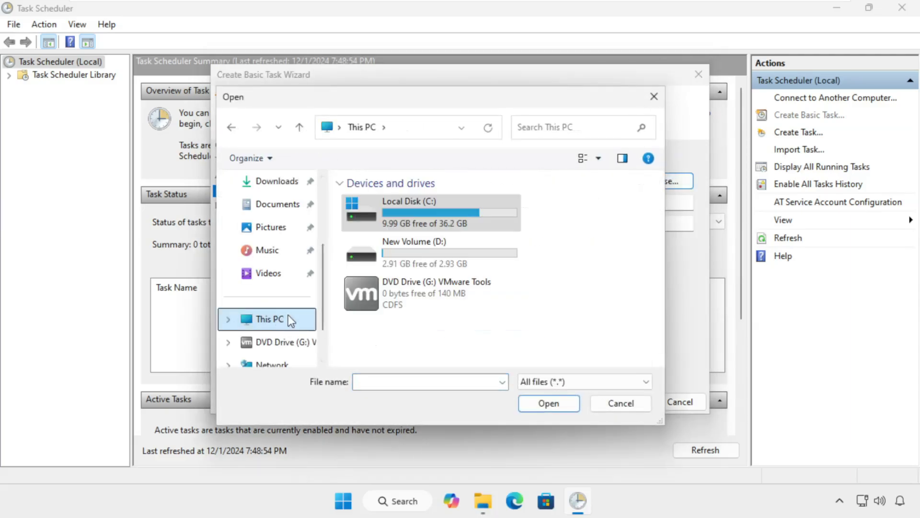
{"action": "double_click", "coordinate": [432, 250]}
{"action": "double_click", "coordinate": [379, 202]}
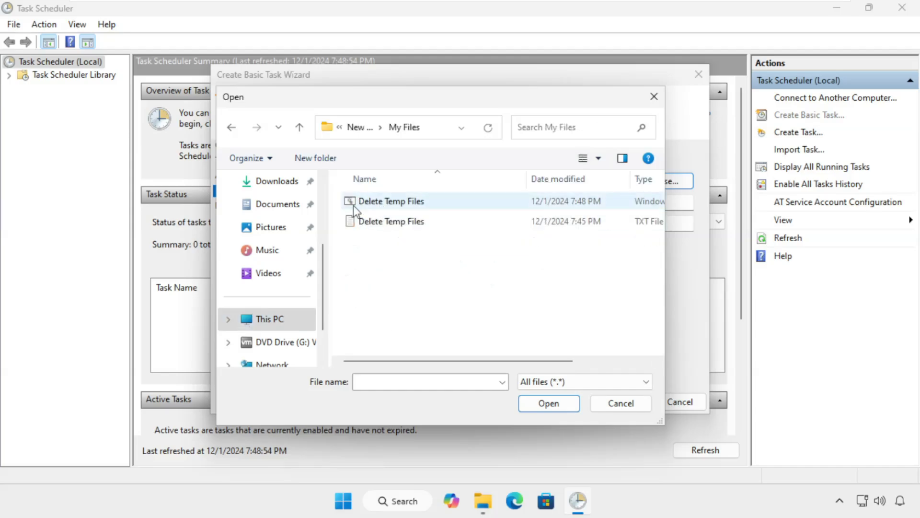
{"action": "double_click", "coordinate": [372, 200]}
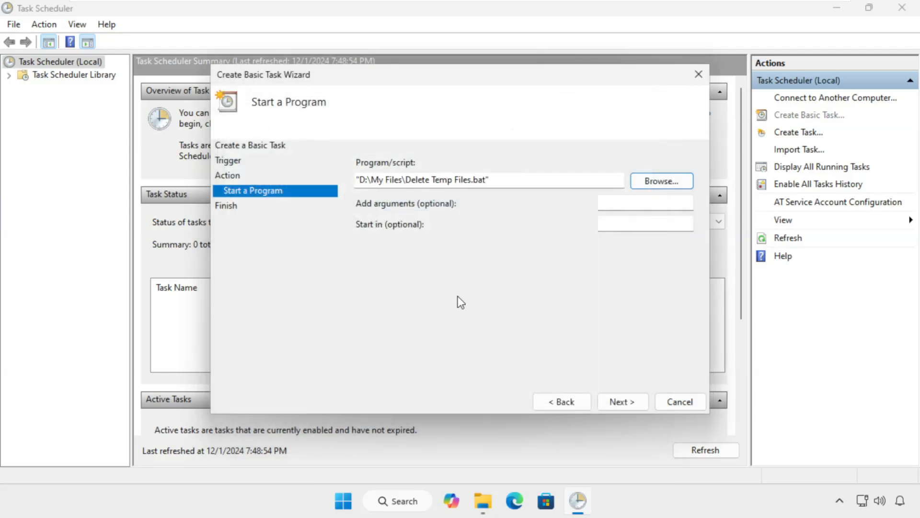
{"action": "left_click", "coordinate": [611, 401]}
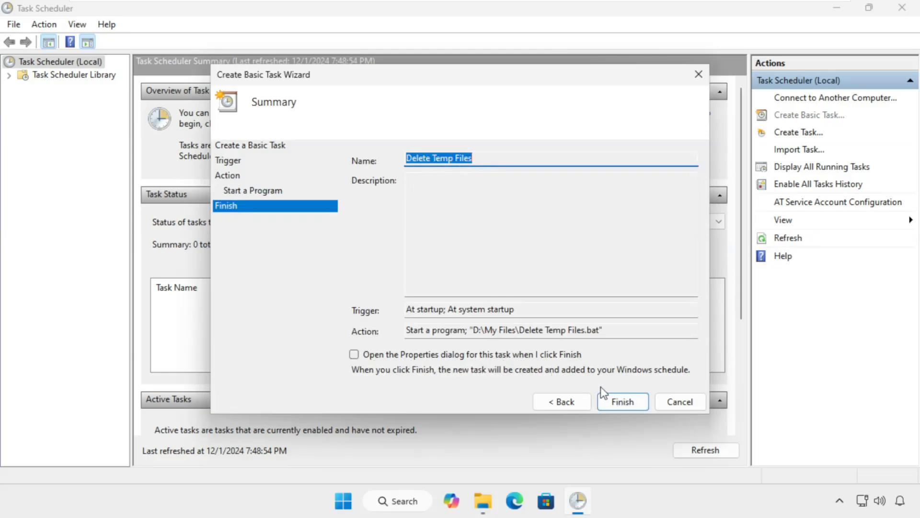
{"action": "left_click", "coordinate": [623, 402]}
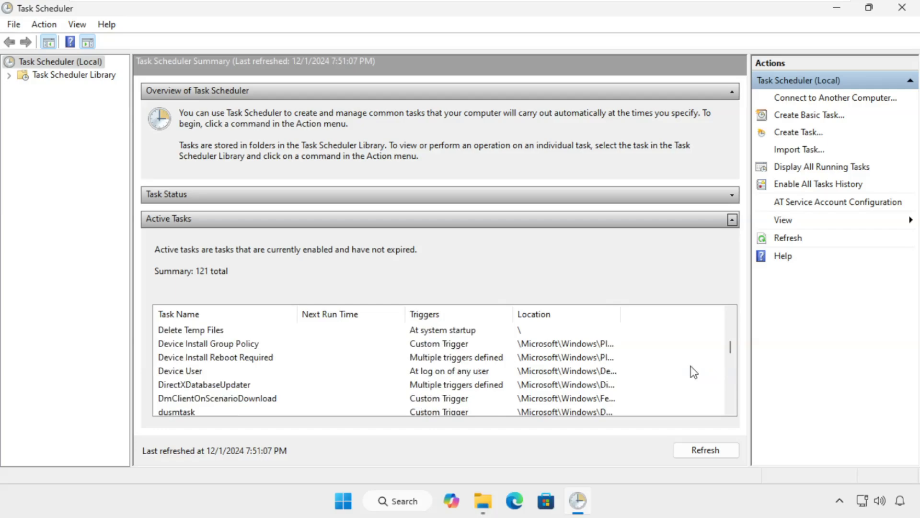
Step: Open the Delete Temp Files task from the active tasks and run it manually
{"action": "left_click", "coordinate": [185, 332]}
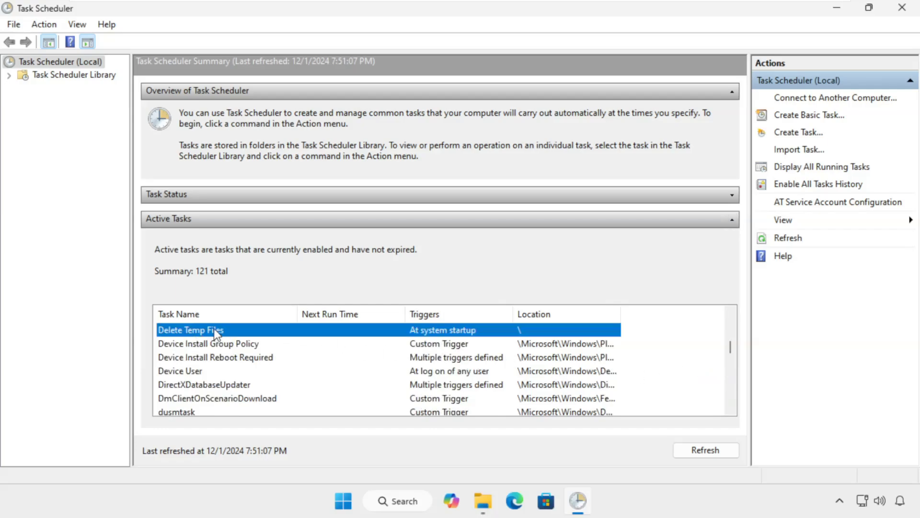
{"action": "double_click", "coordinate": [215, 330]}
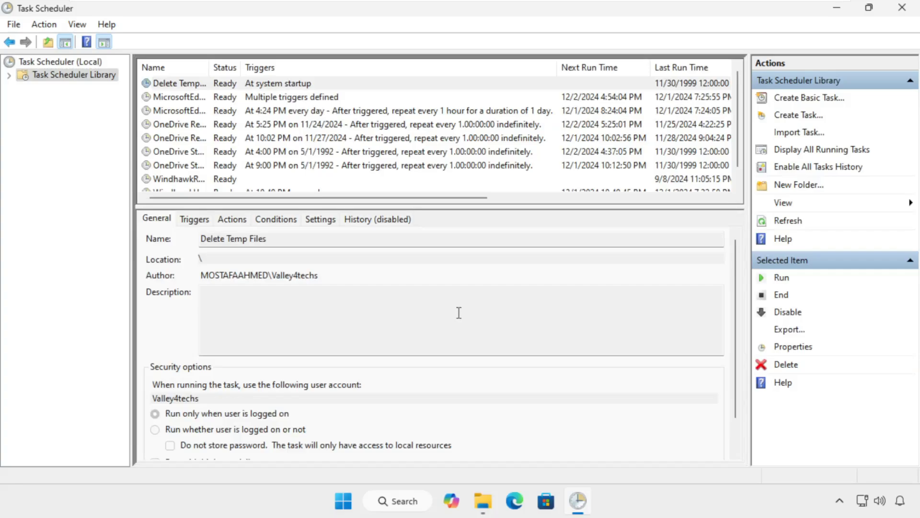
{"action": "left_click", "coordinate": [781, 278]}
Step: Open the %temp% folder through the Run dialog to check its contents, and close both the folder and Task Scheduler
{"action": "left_click", "coordinate": [836, 10]}
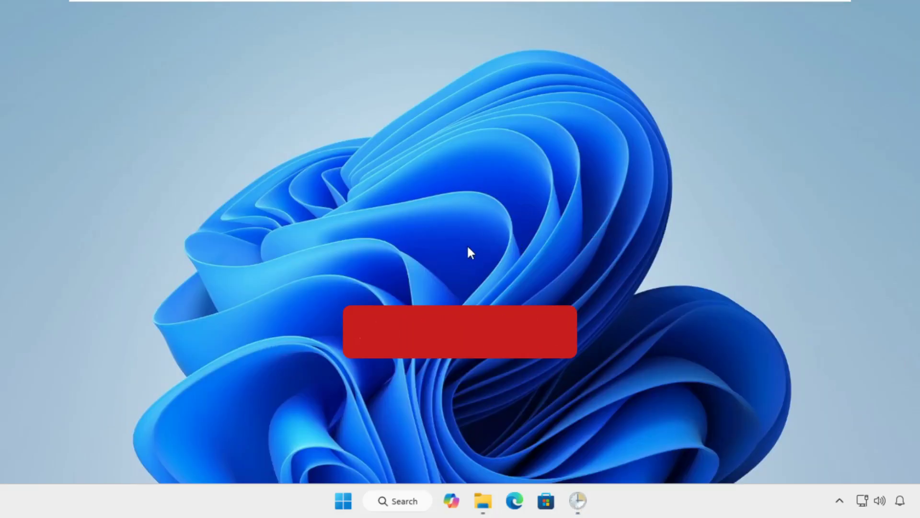
{"action": "key", "text": "super+r"}
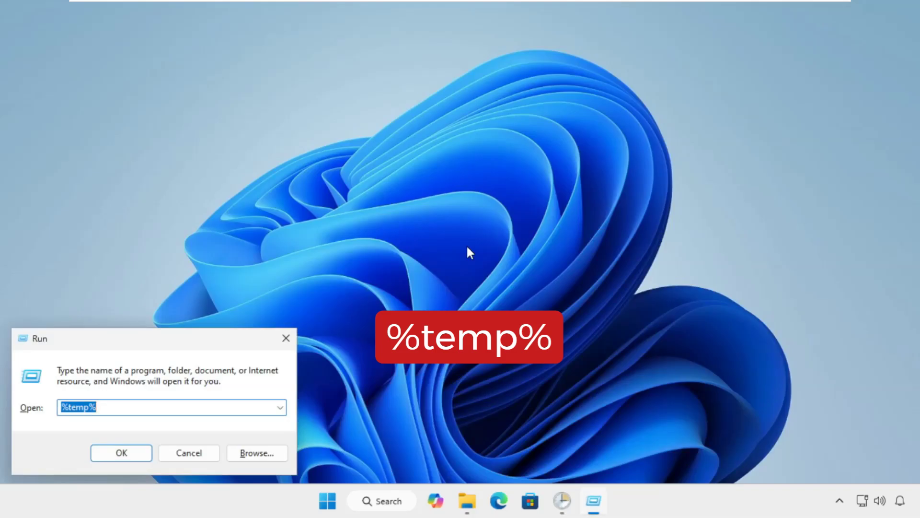
{"action": "key", "text": "Return"}
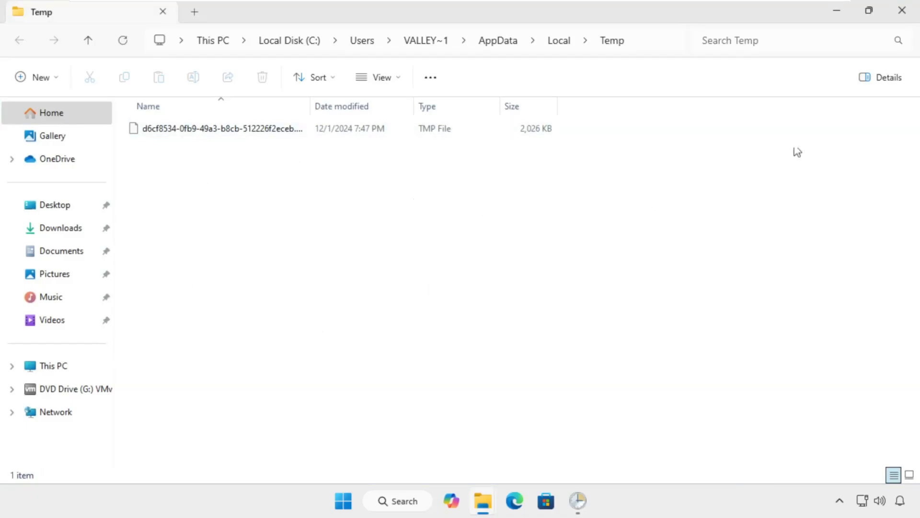
{"action": "left_click", "coordinate": [903, 11]}
{"action": "left_click", "coordinate": [583, 497]}
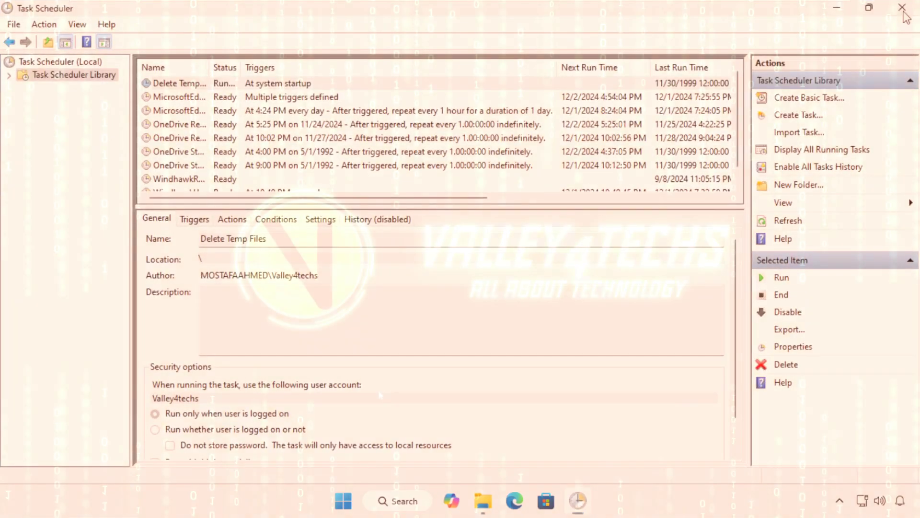
{"action": "left_click", "coordinate": [903, 9]}
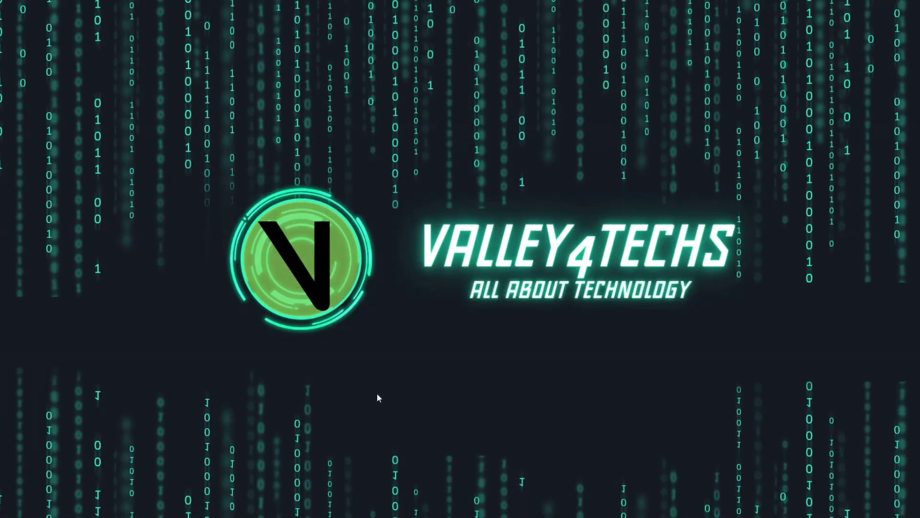